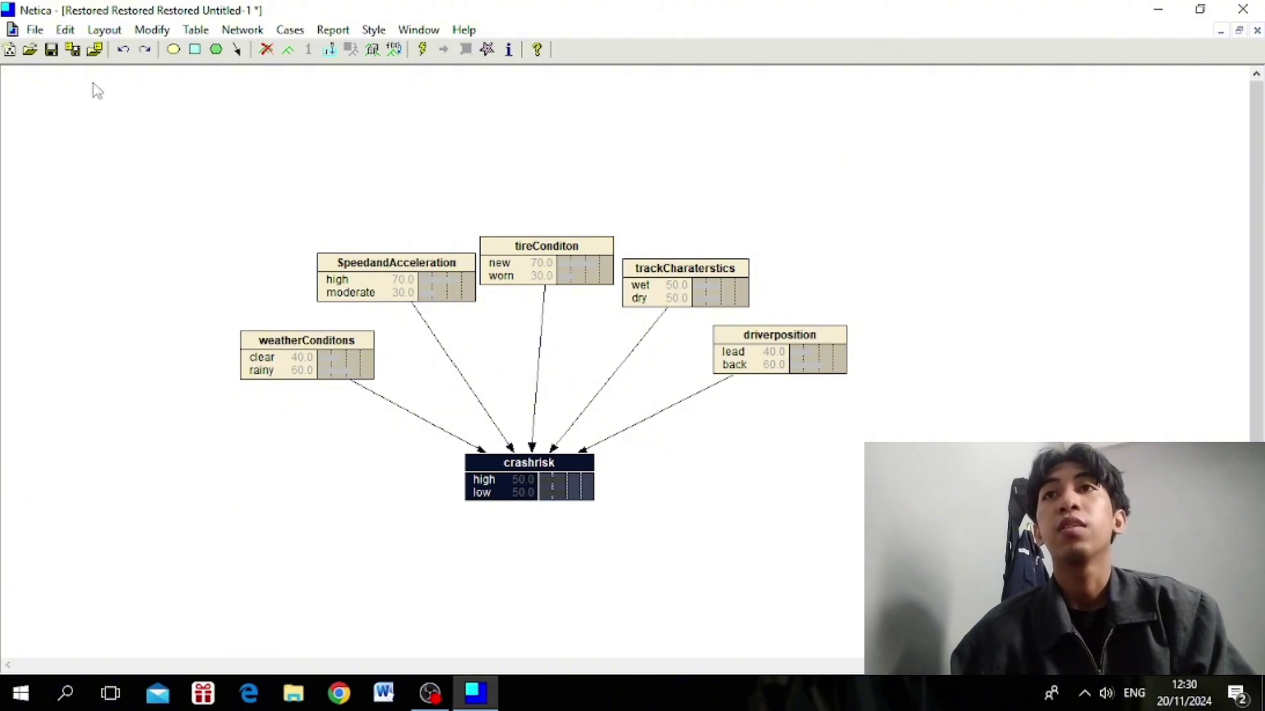
click(33, 31)
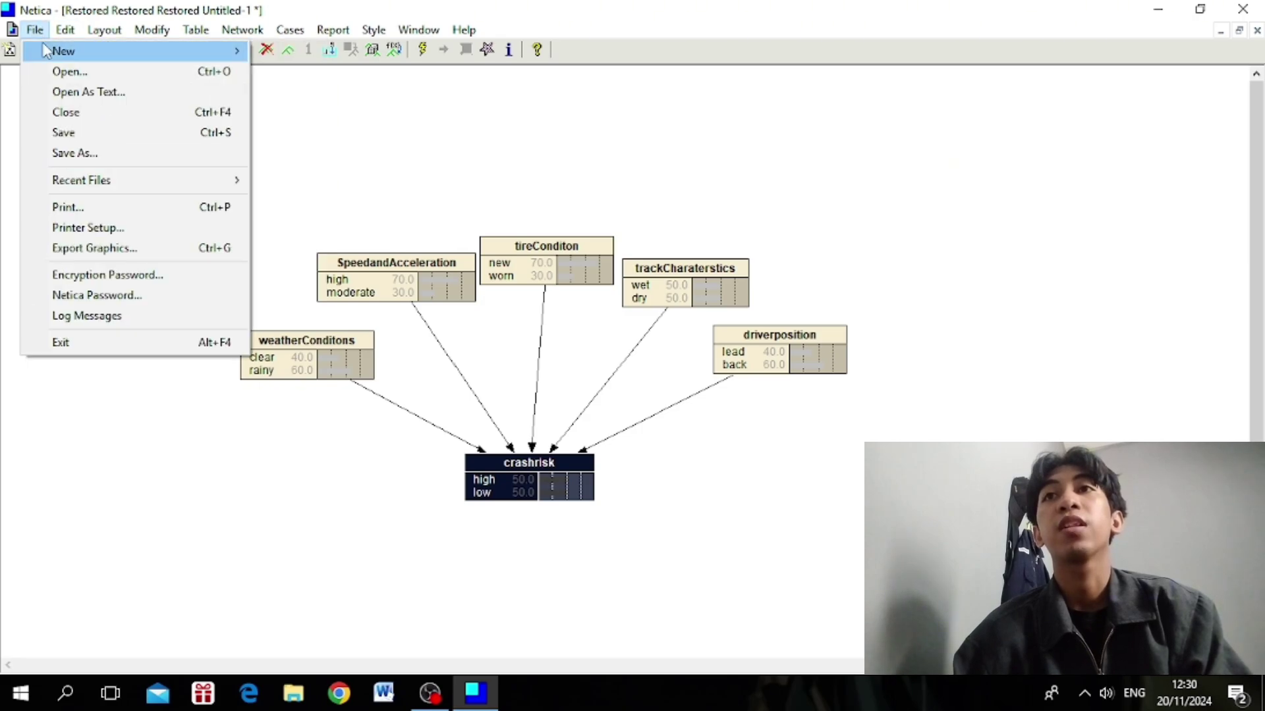
mouse_move(48, 52)
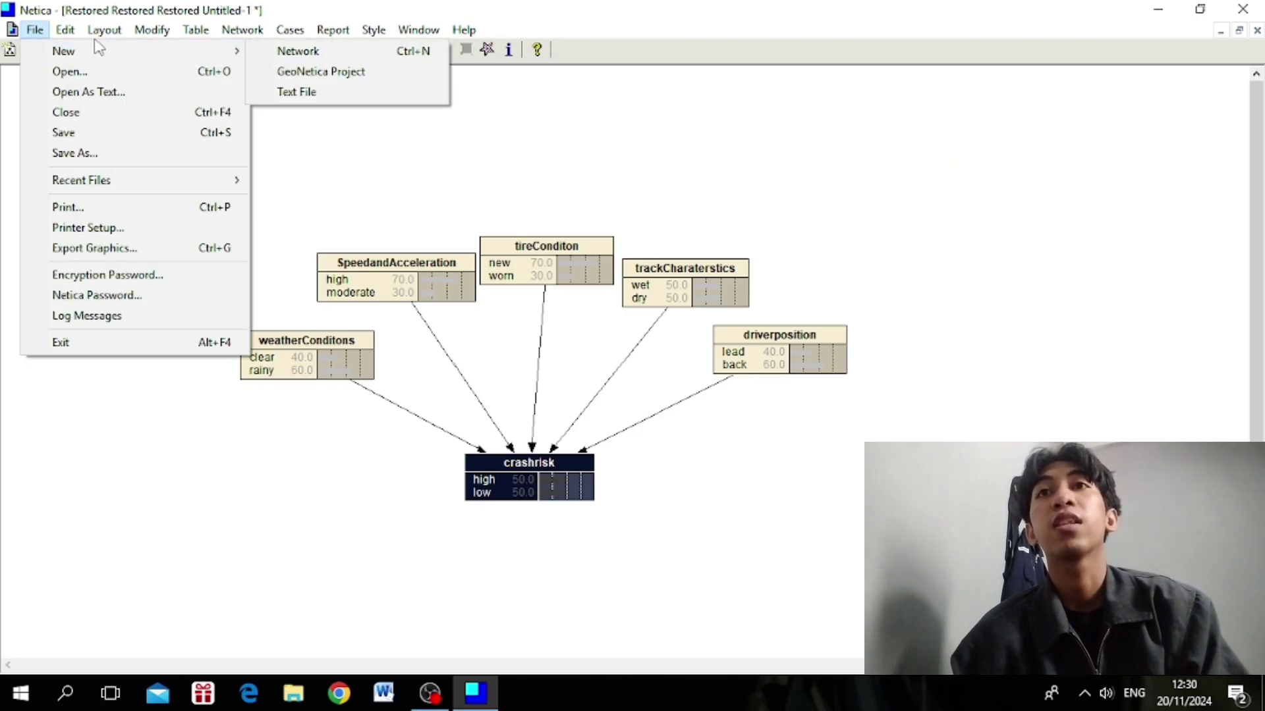
click(432, 195)
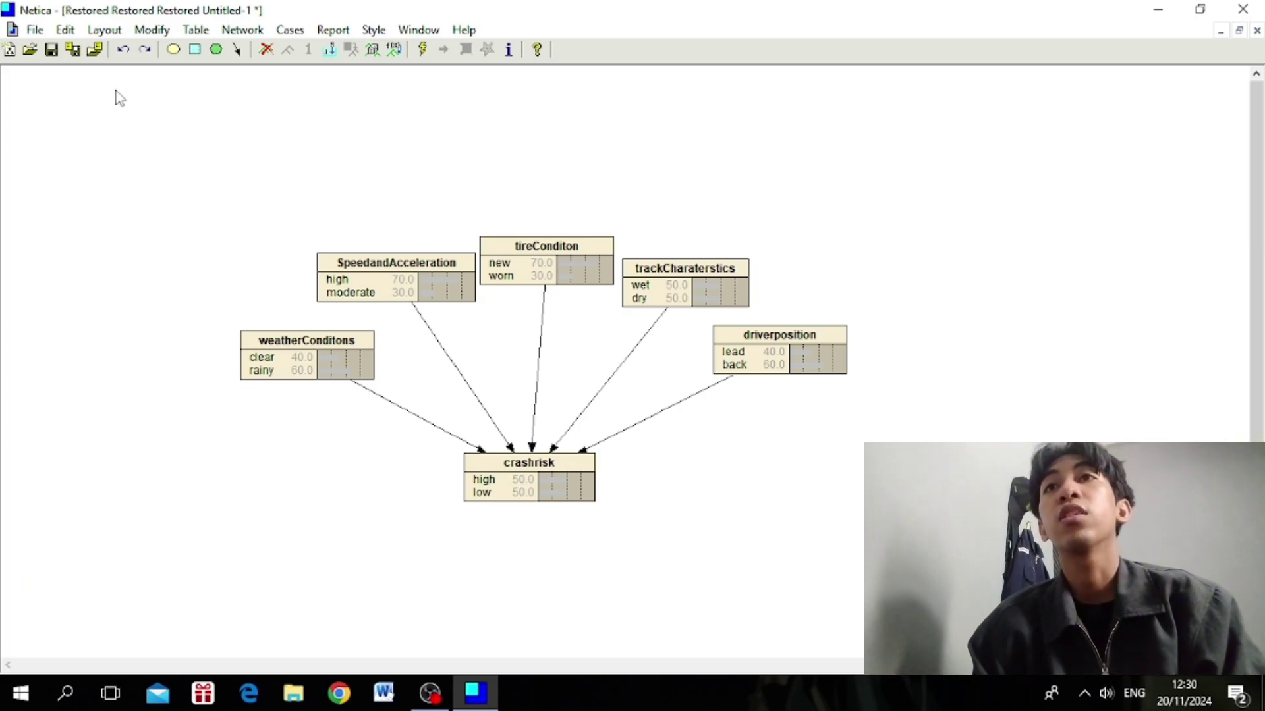
- Add two nature nodes, one above the other, in the empty area beside the existing crash-risk network
click(175, 51)
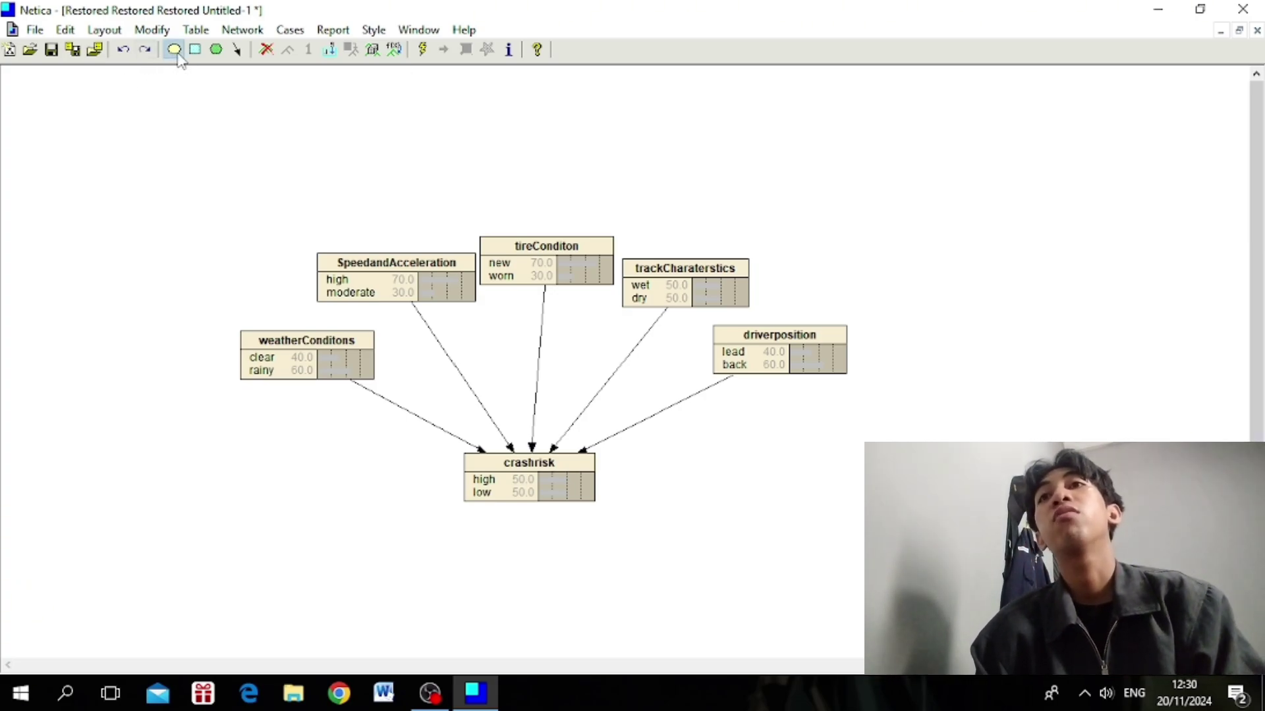
click(141, 179)
click(173, 50)
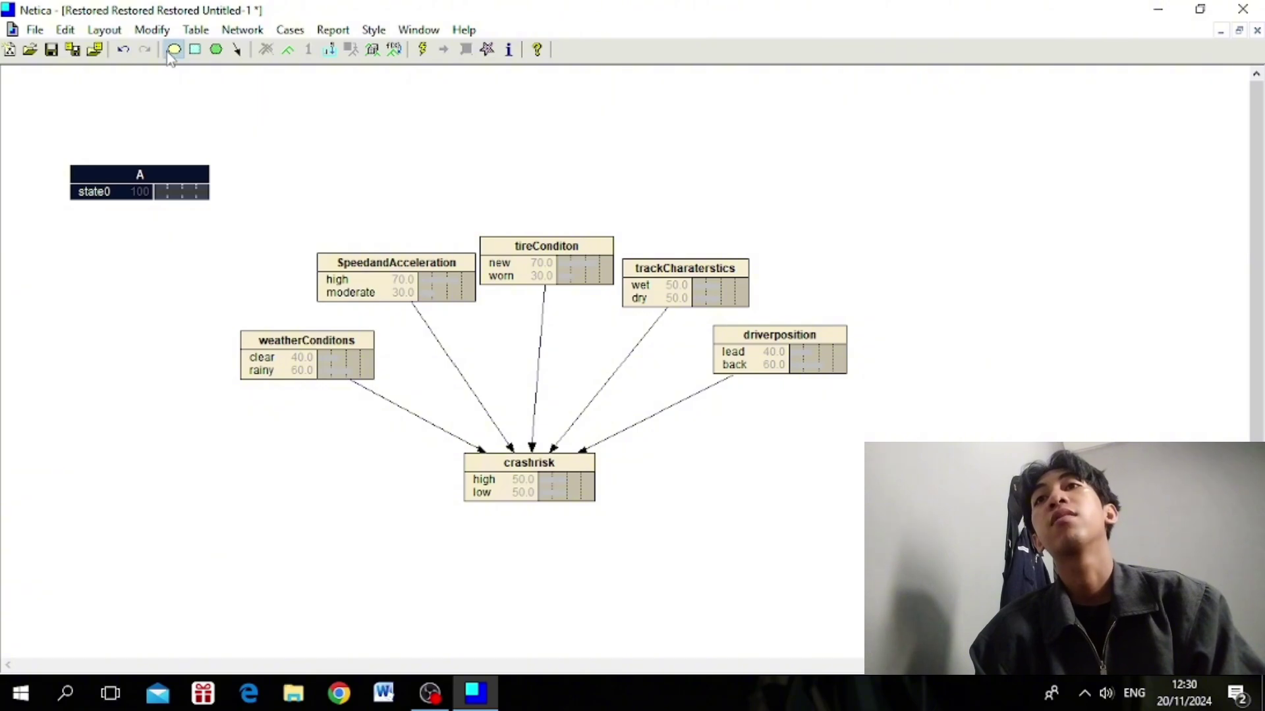
click(145, 242)
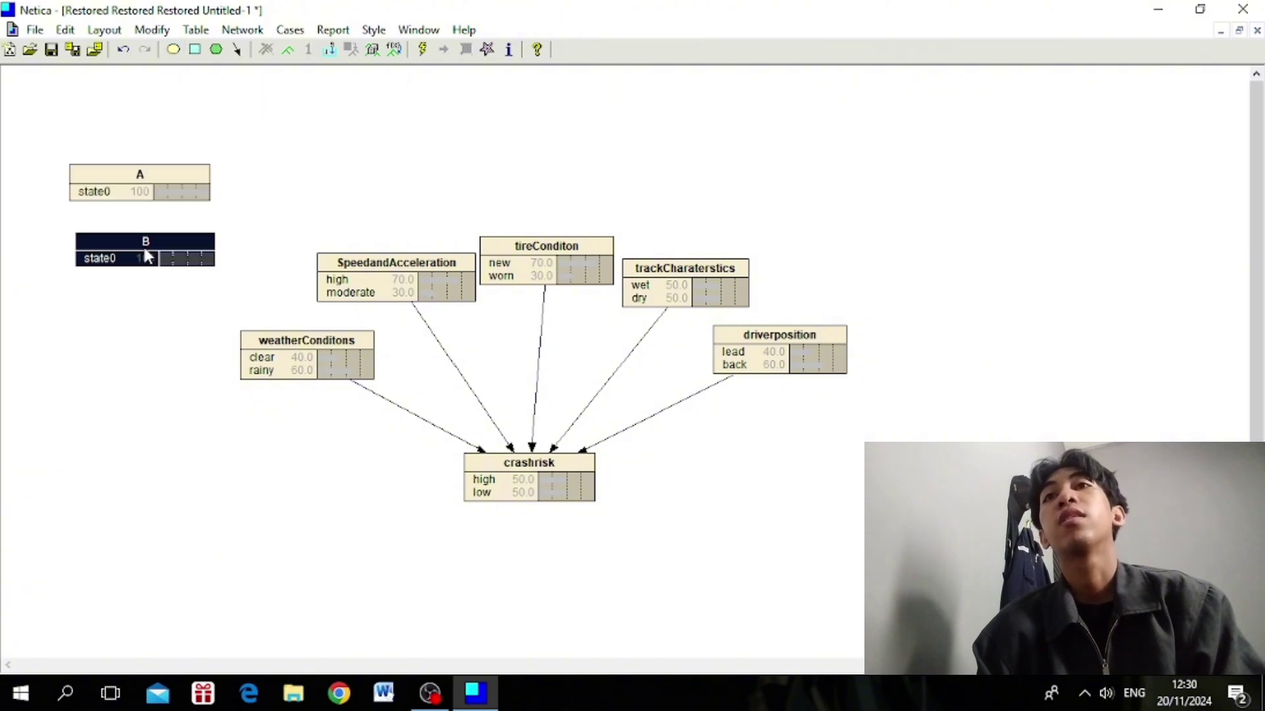
- Rename node A as speed and give it the states high and low
double_click(140, 180)
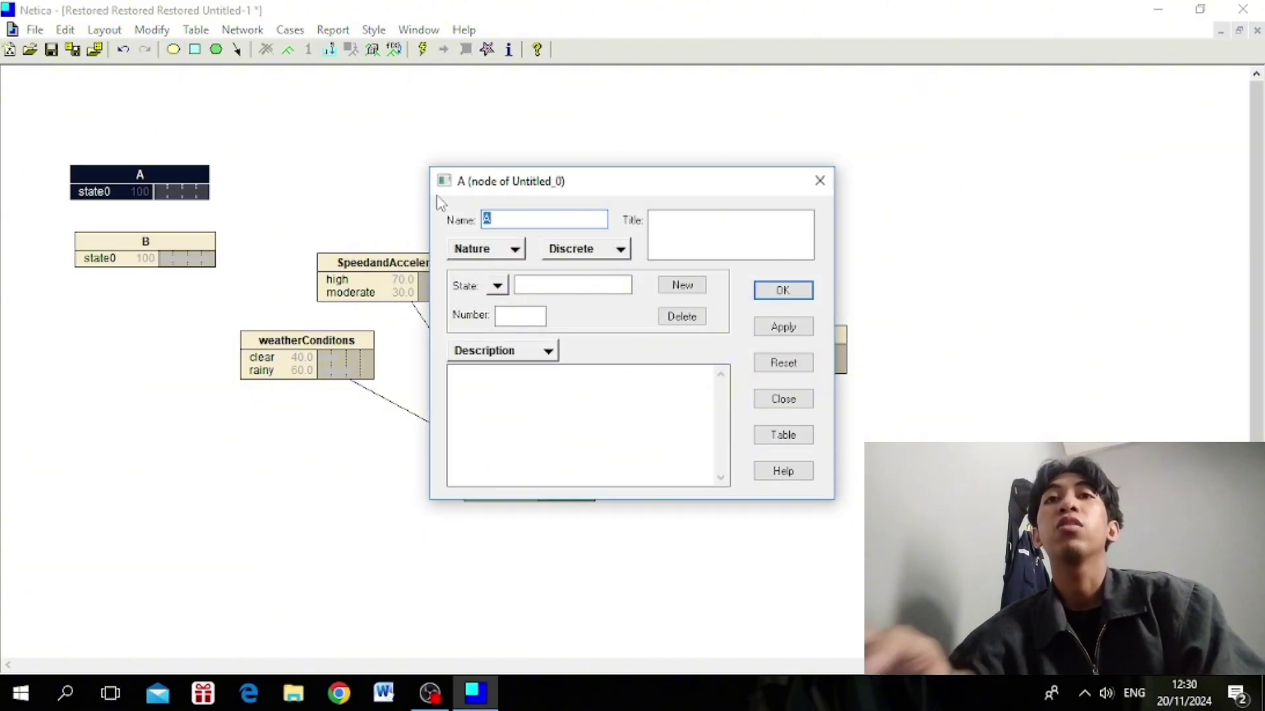
text(speed)
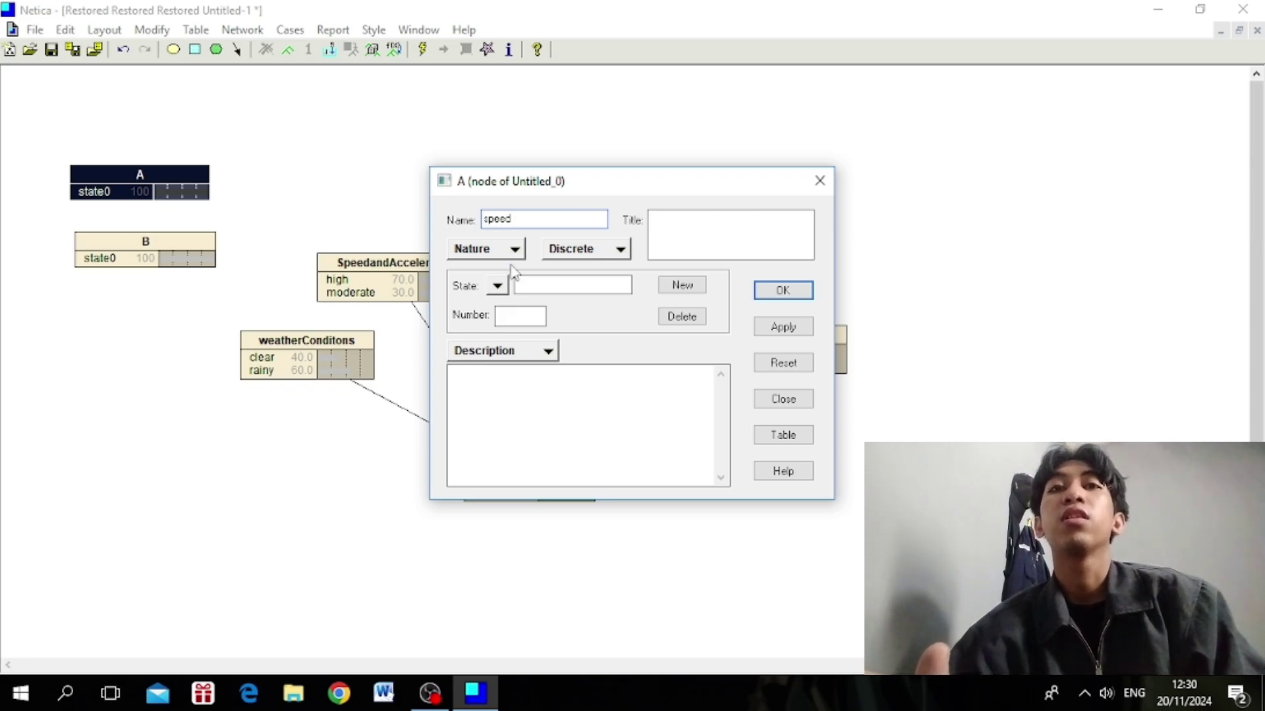
click(548, 286)
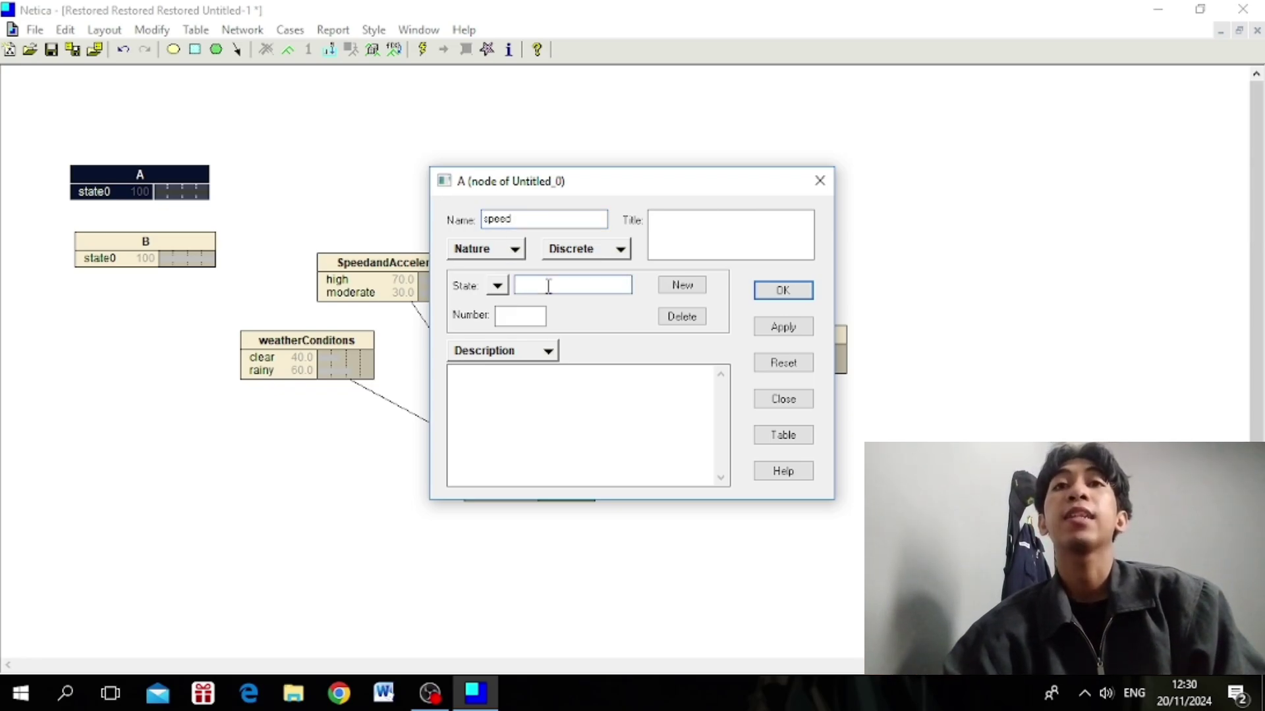
text(hi)
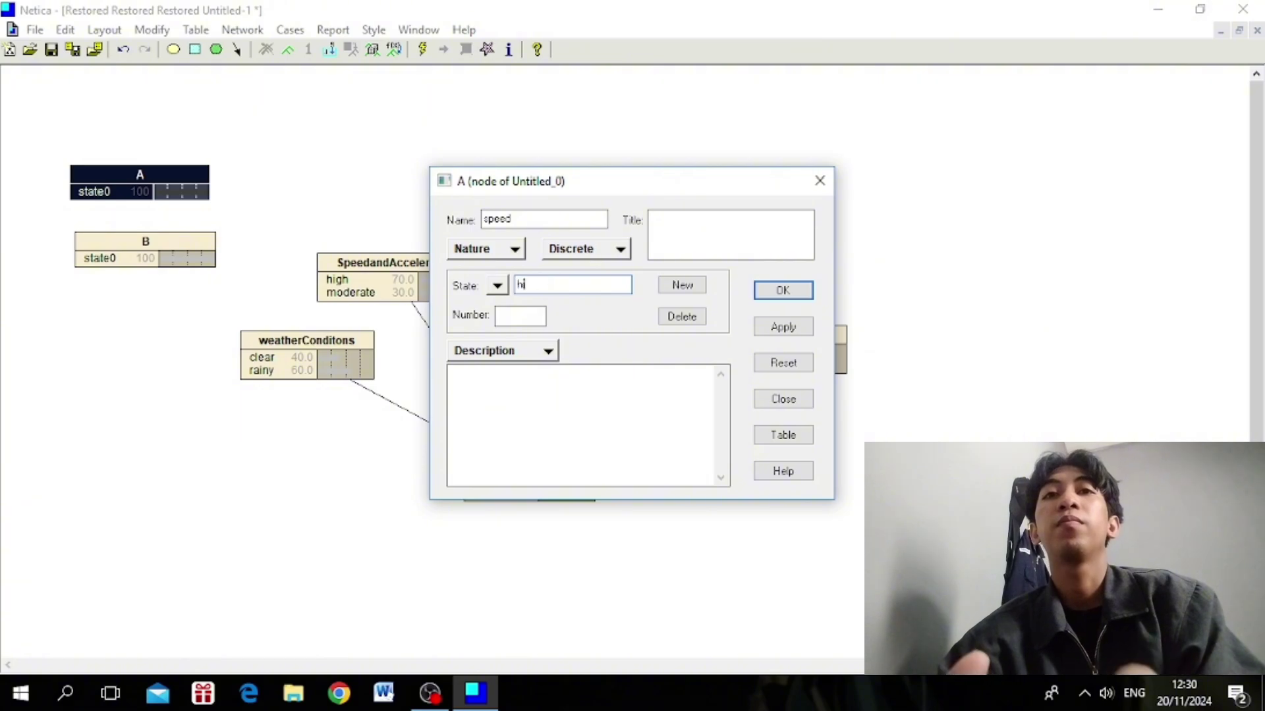
text(gh)
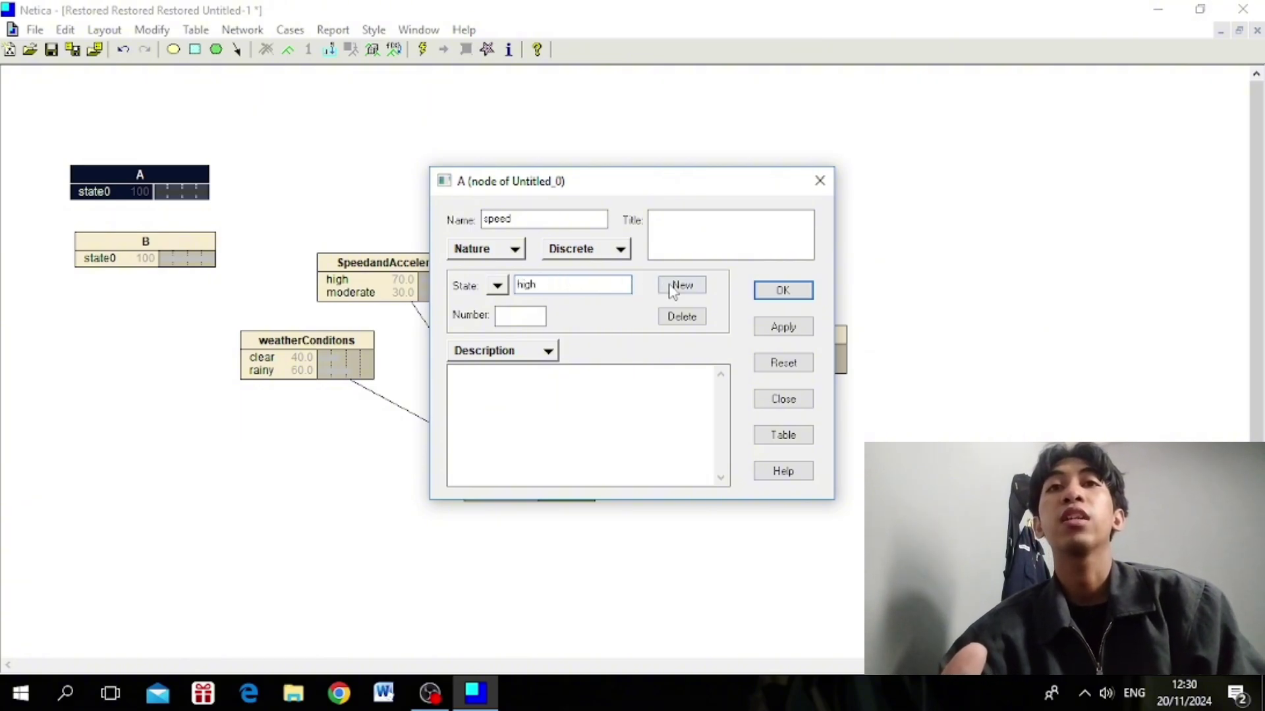
click(672, 289)
text(low)
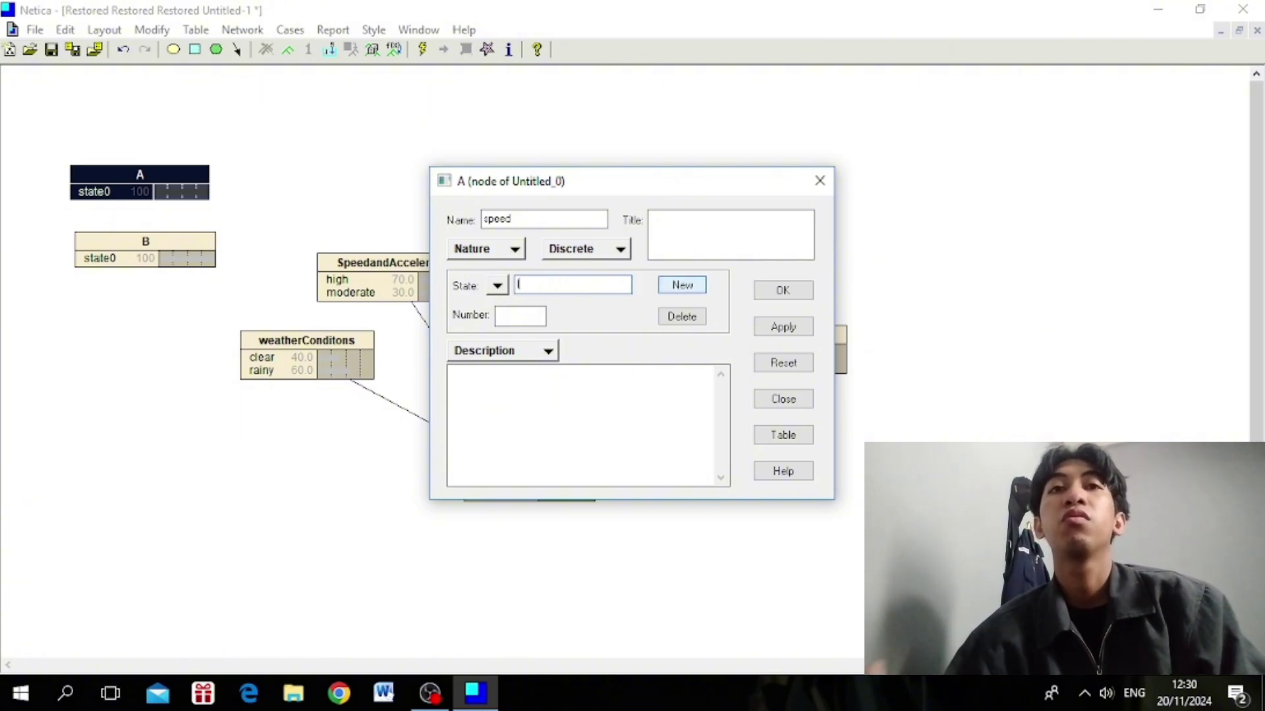
click(772, 294)
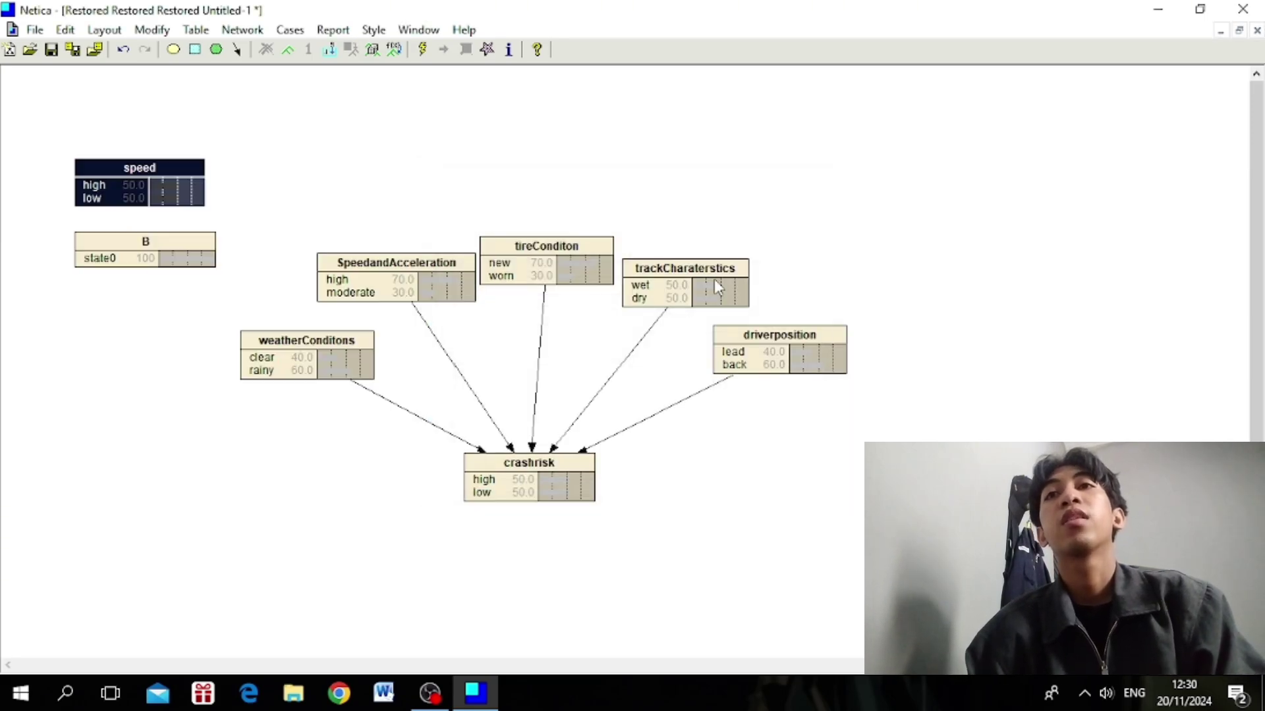
- Move the speed node slightly upward and add a link from it to node B
drag(173, 177, 172, 150)
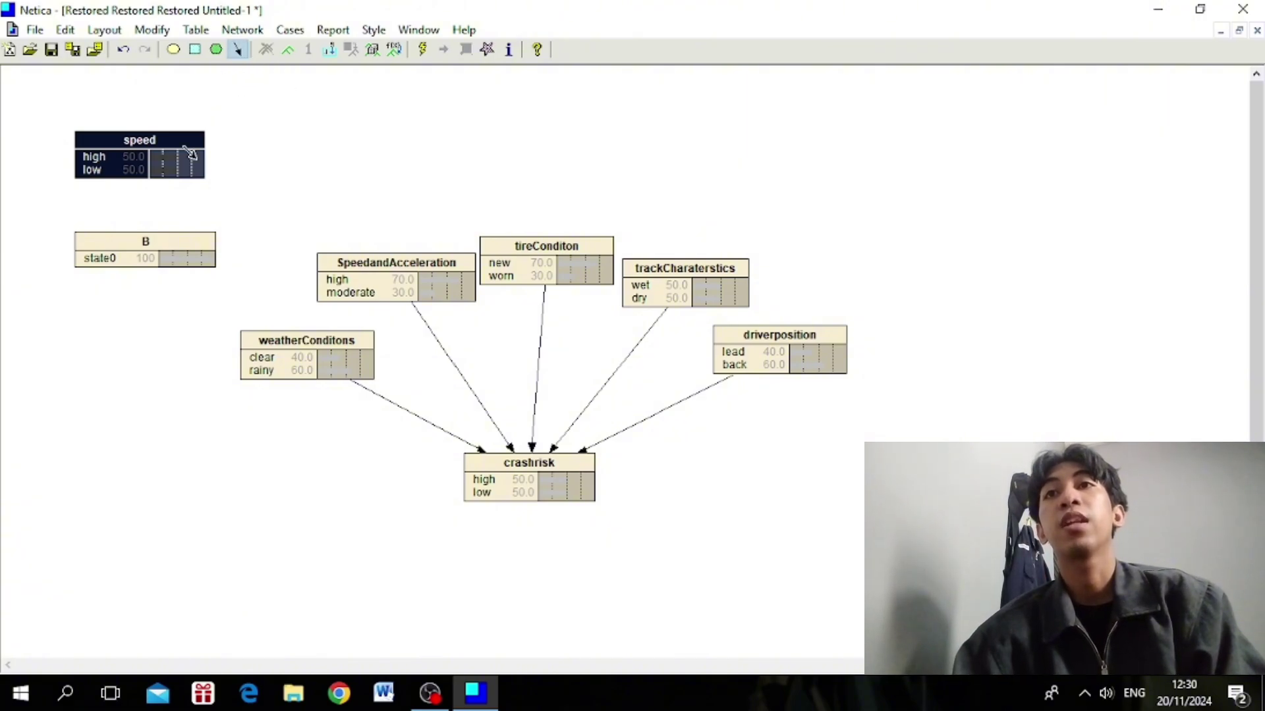
drag(156, 166, 160, 269)
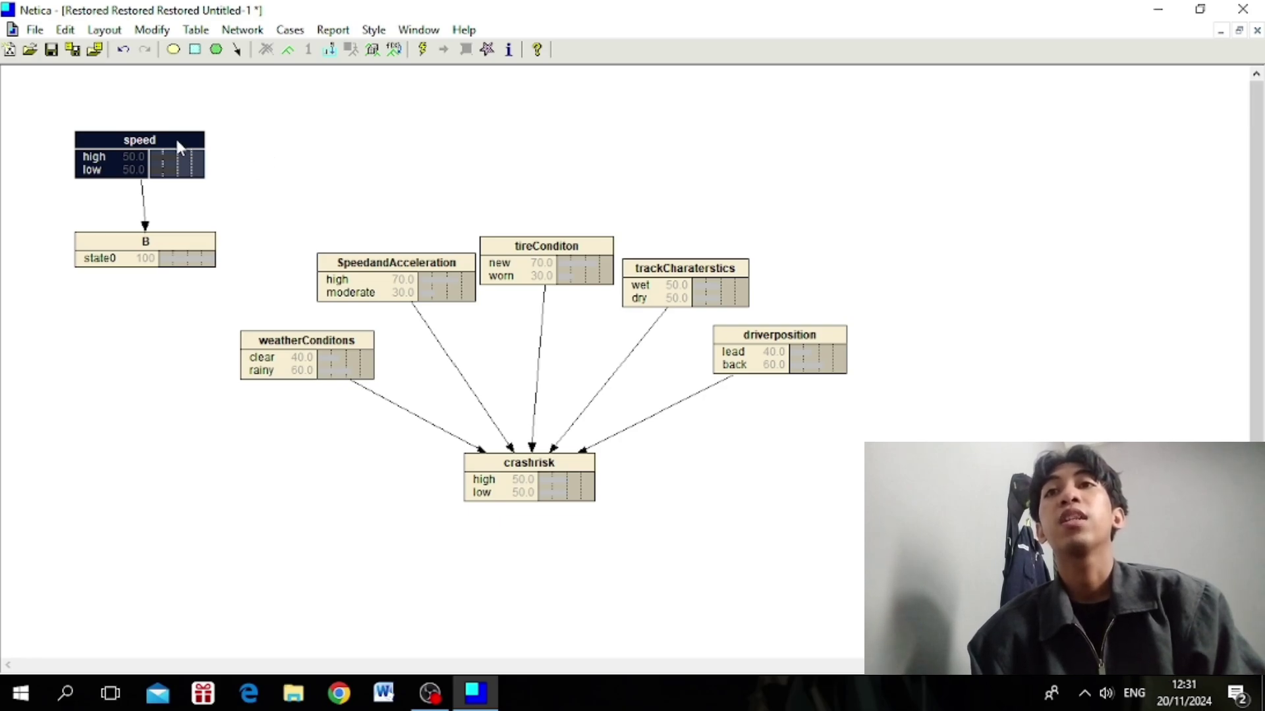
click(177, 247)
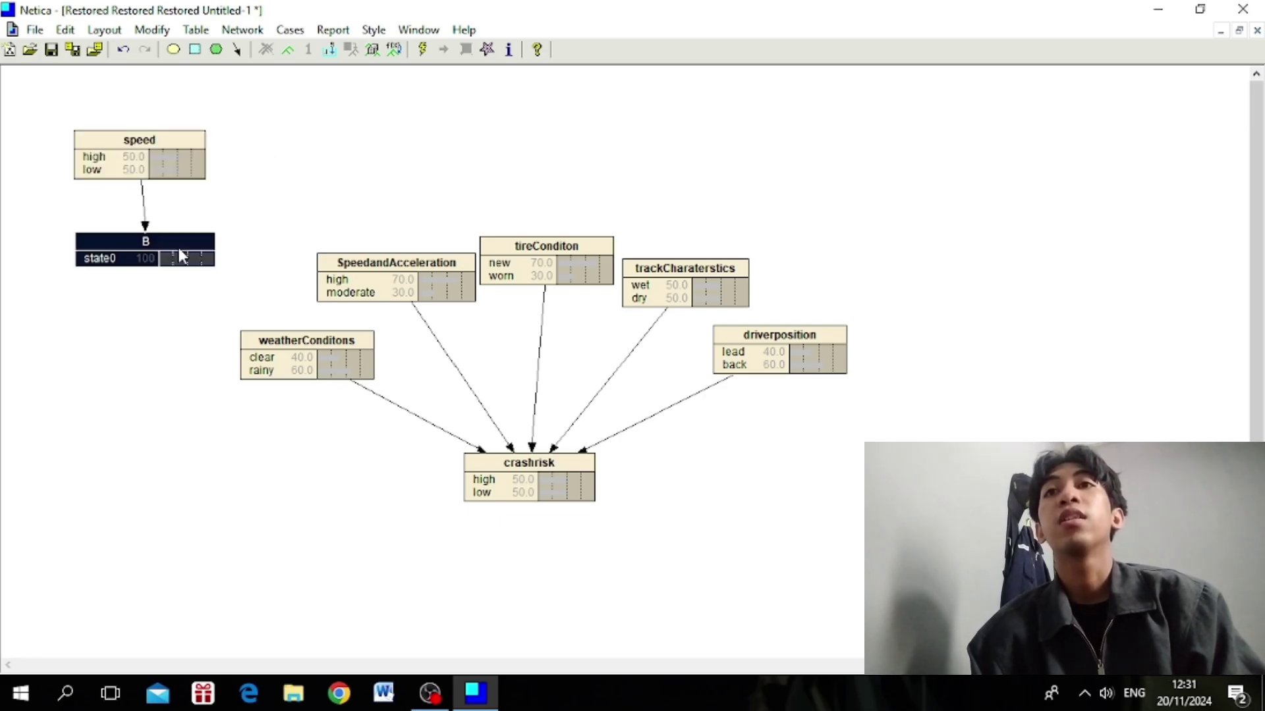
- Set the speed node's probability table to 30% for high and 70% for low
click(164, 145)
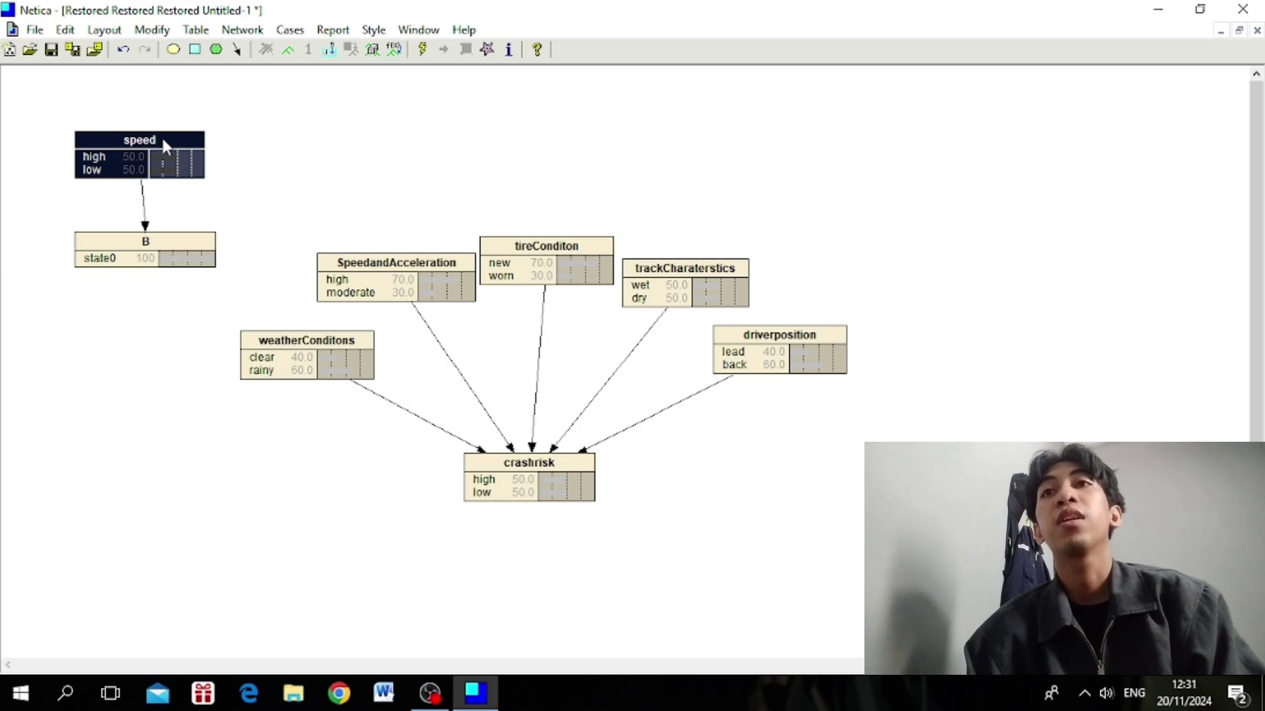
click(198, 31)
click(215, 73)
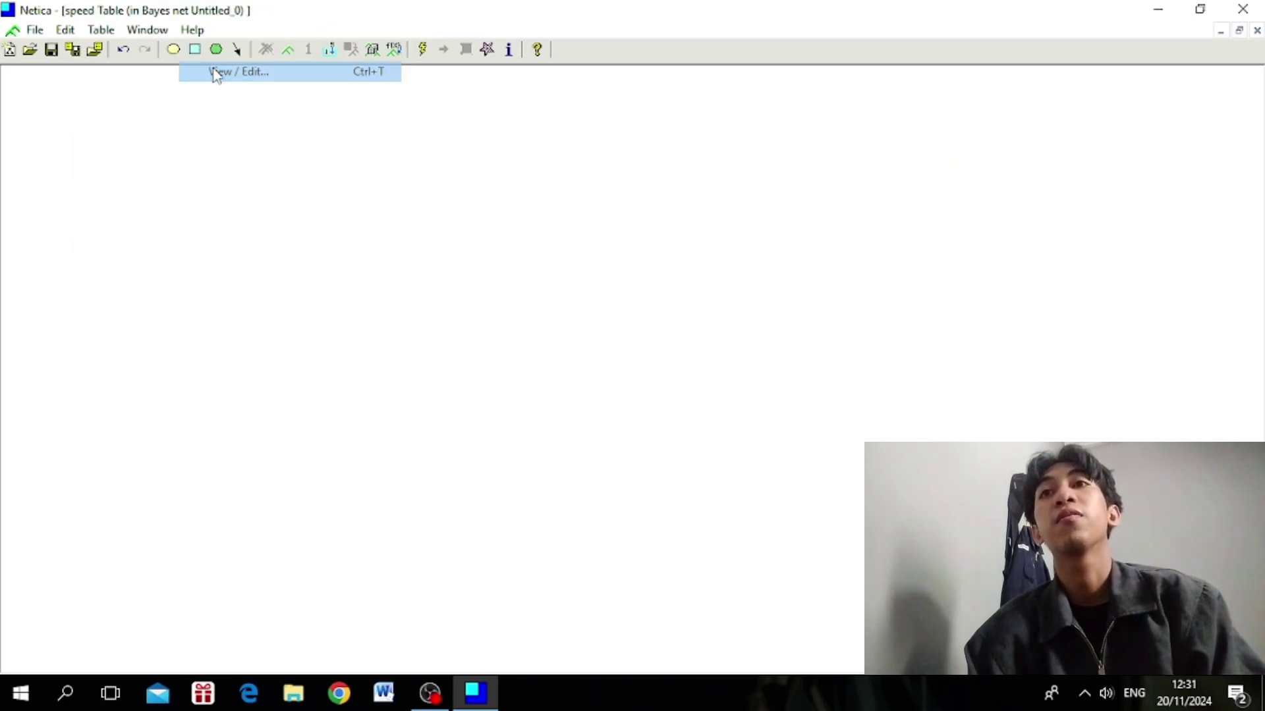
click(95, 183)
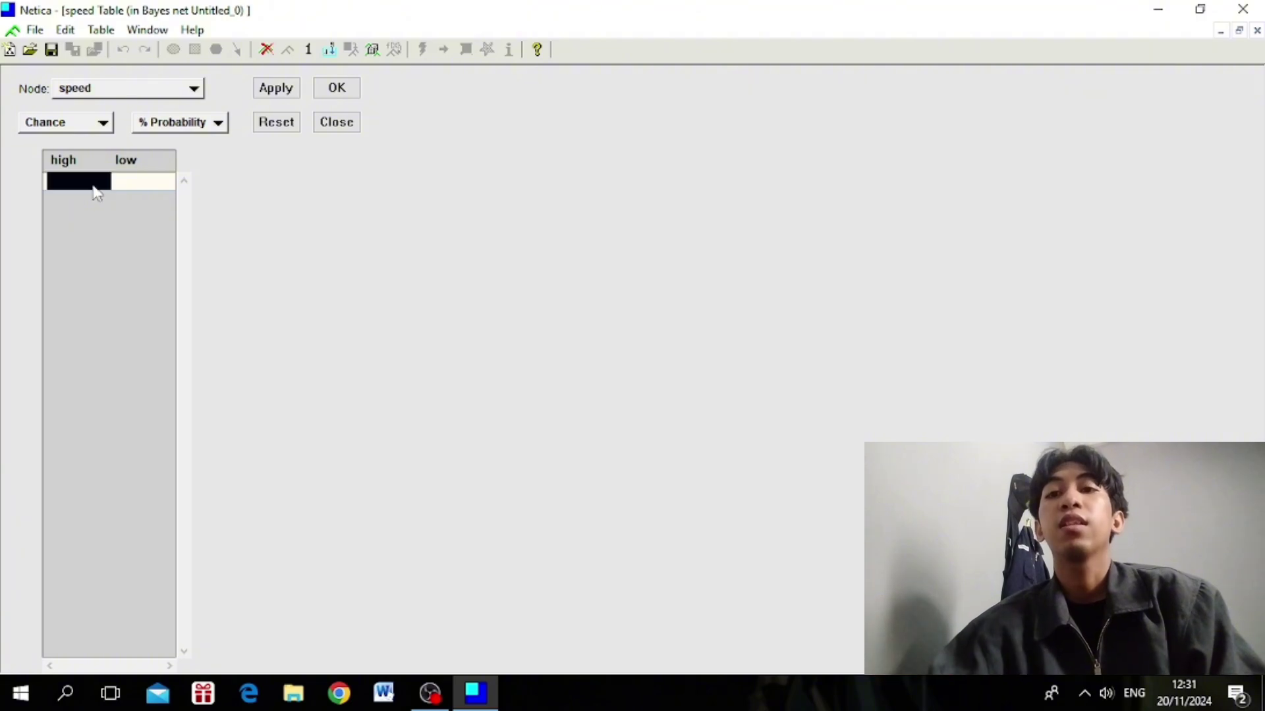
click(94, 183)
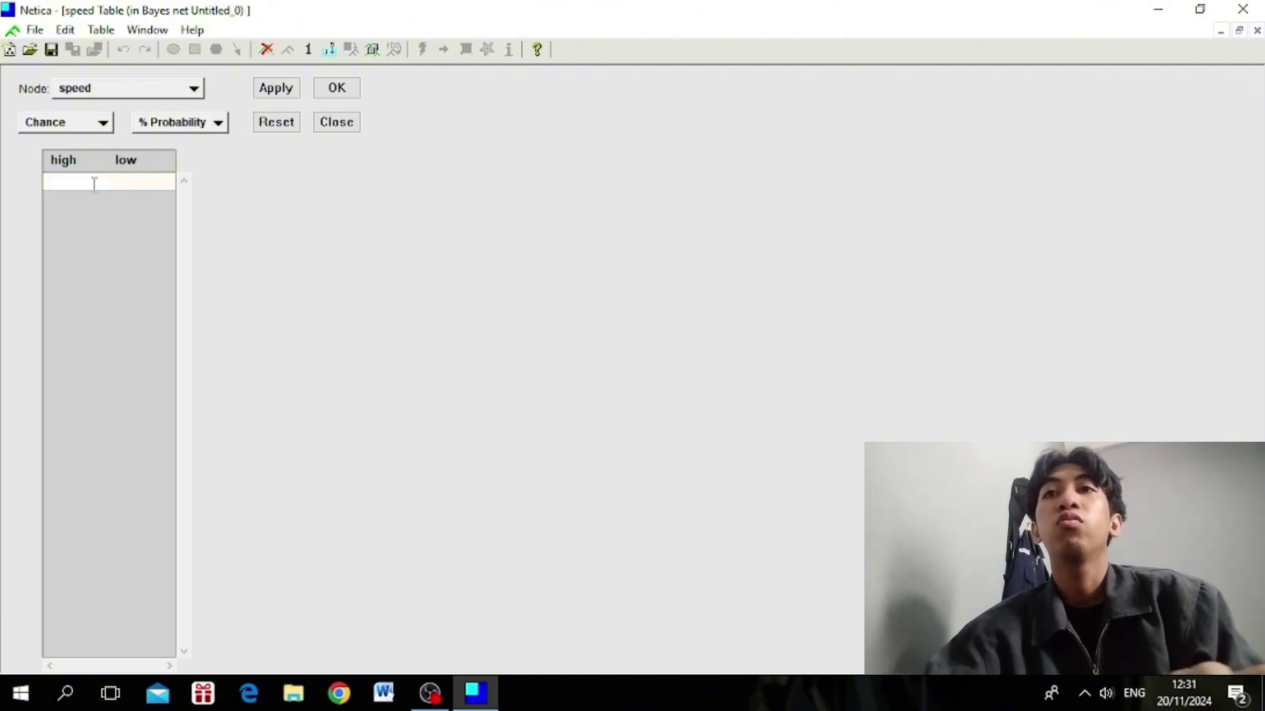
text(30)
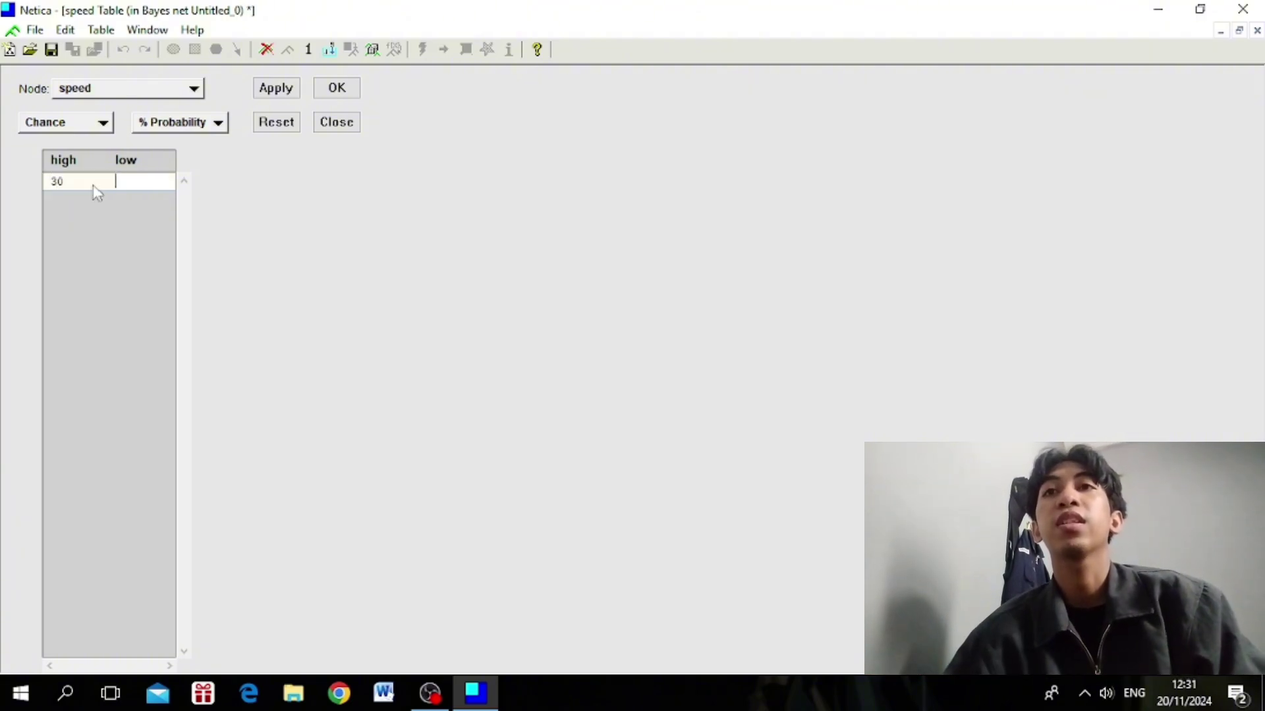
key(Tab)
text(70)
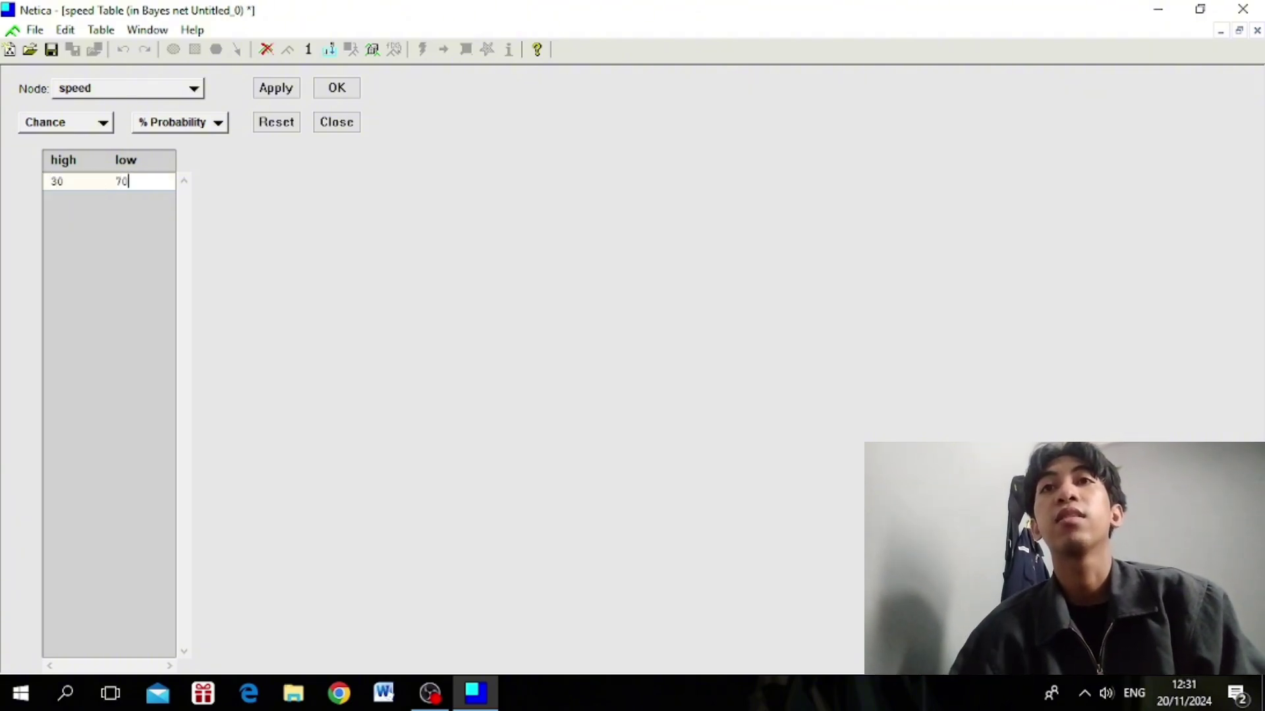
click(336, 88)
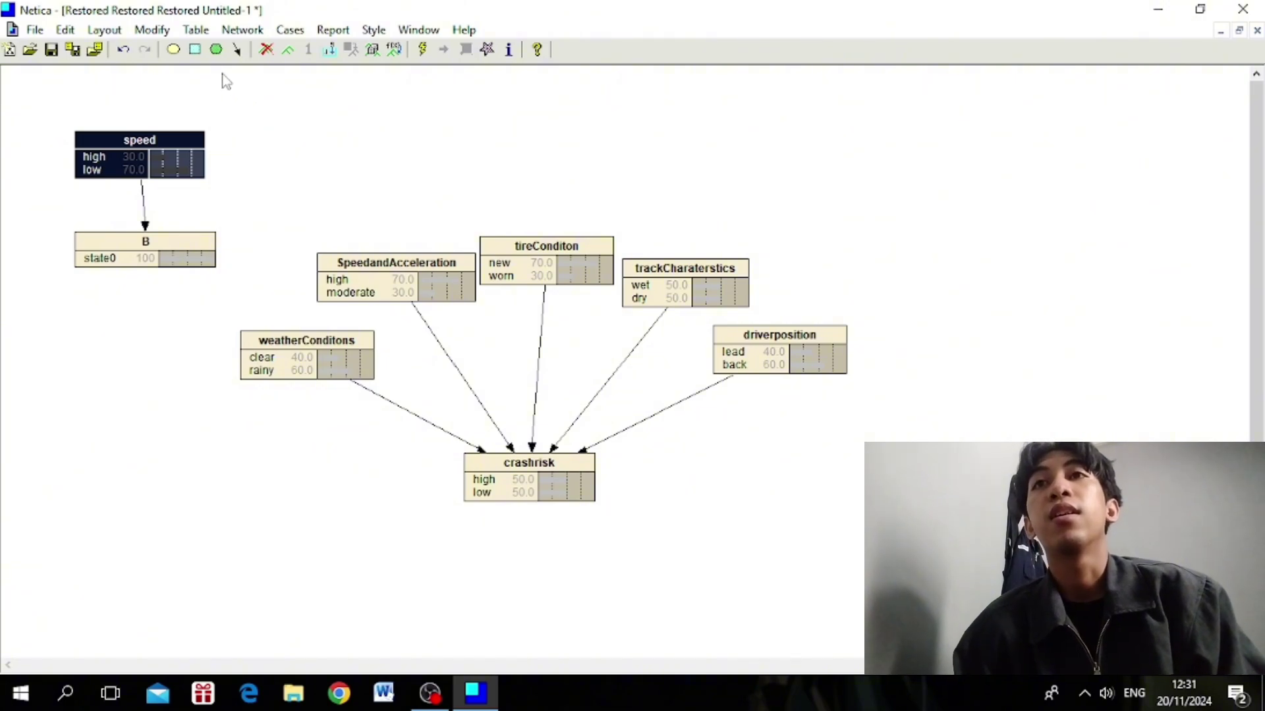
- Undo the demonstration edits until the two added nodes and their link are removed from the network
click(123, 49)
click(123, 49)
click(123, 50)
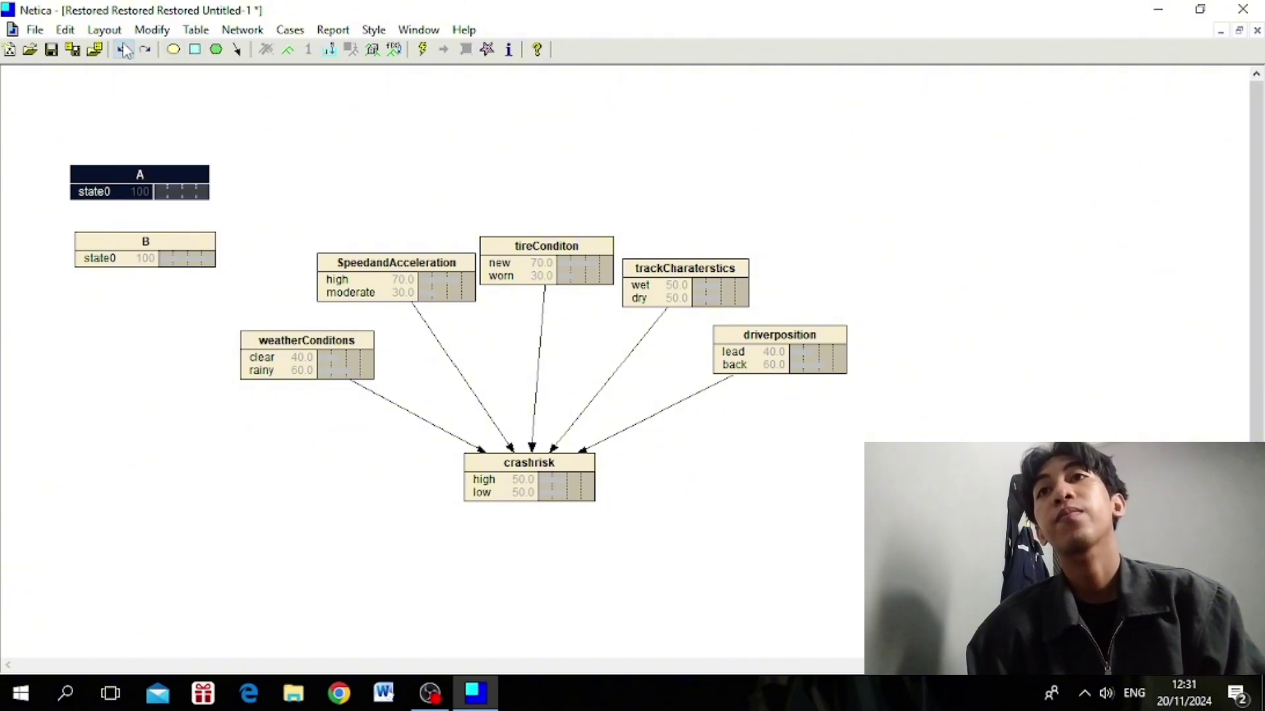
click(123, 49)
click(123, 50)
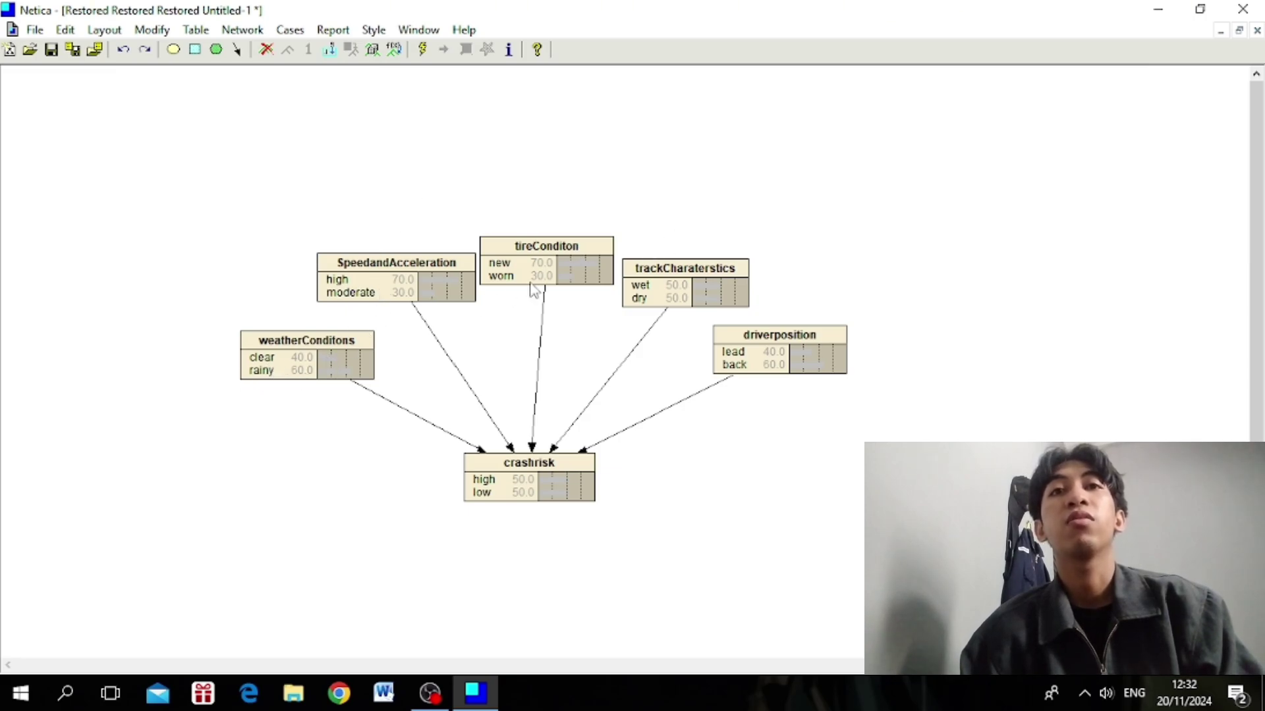
- Review the crashrisk node's conditional probability table across all combinations of its five parent nodes
double_click(559, 461)
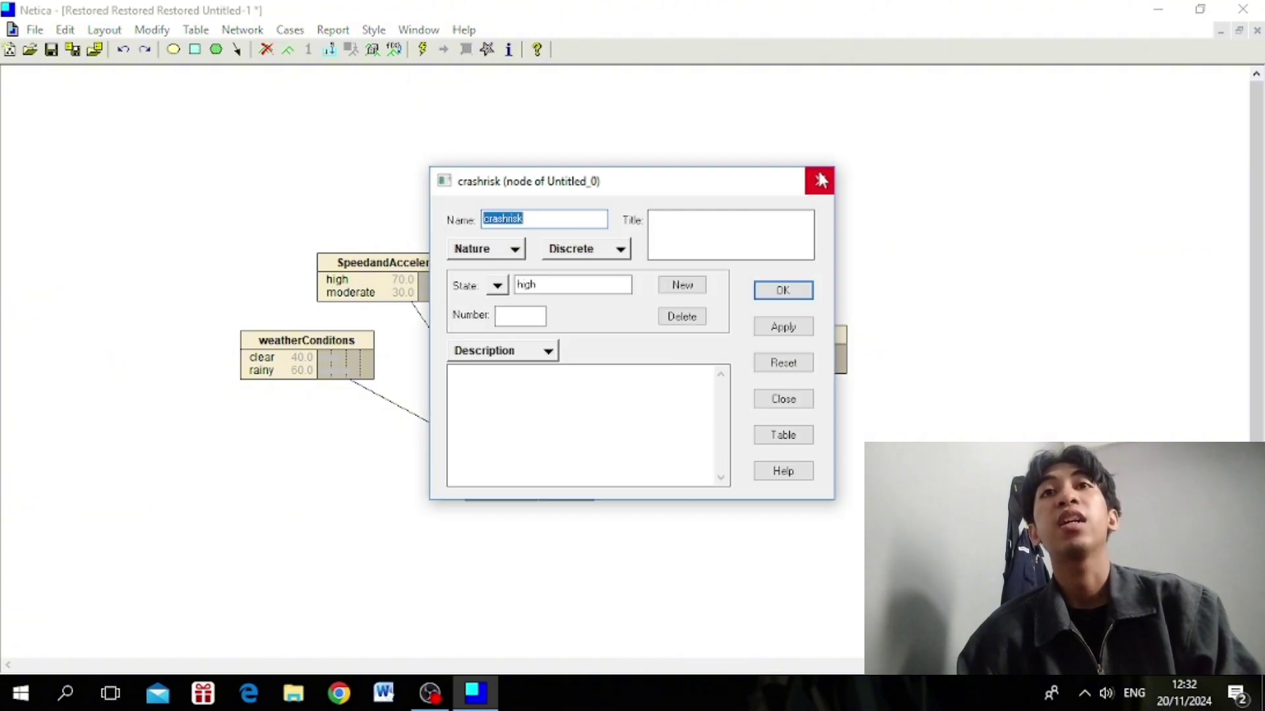
click(820, 180)
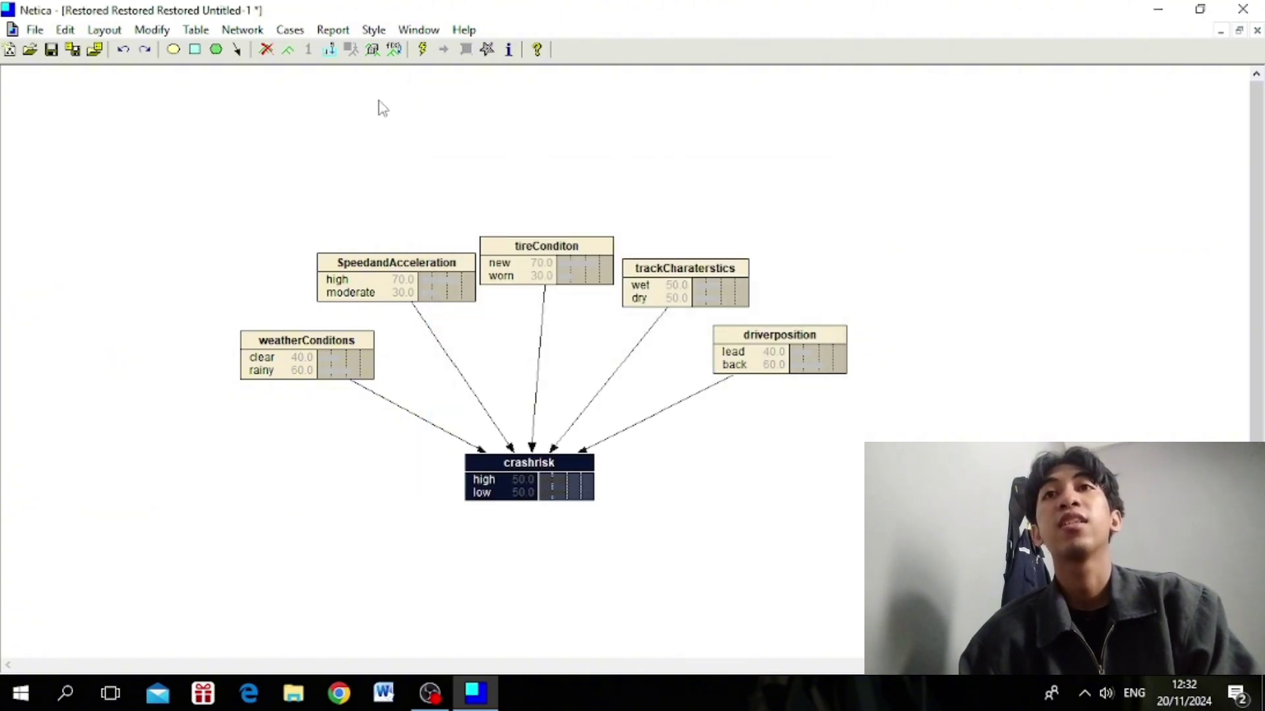
click(195, 30)
click(242, 30)
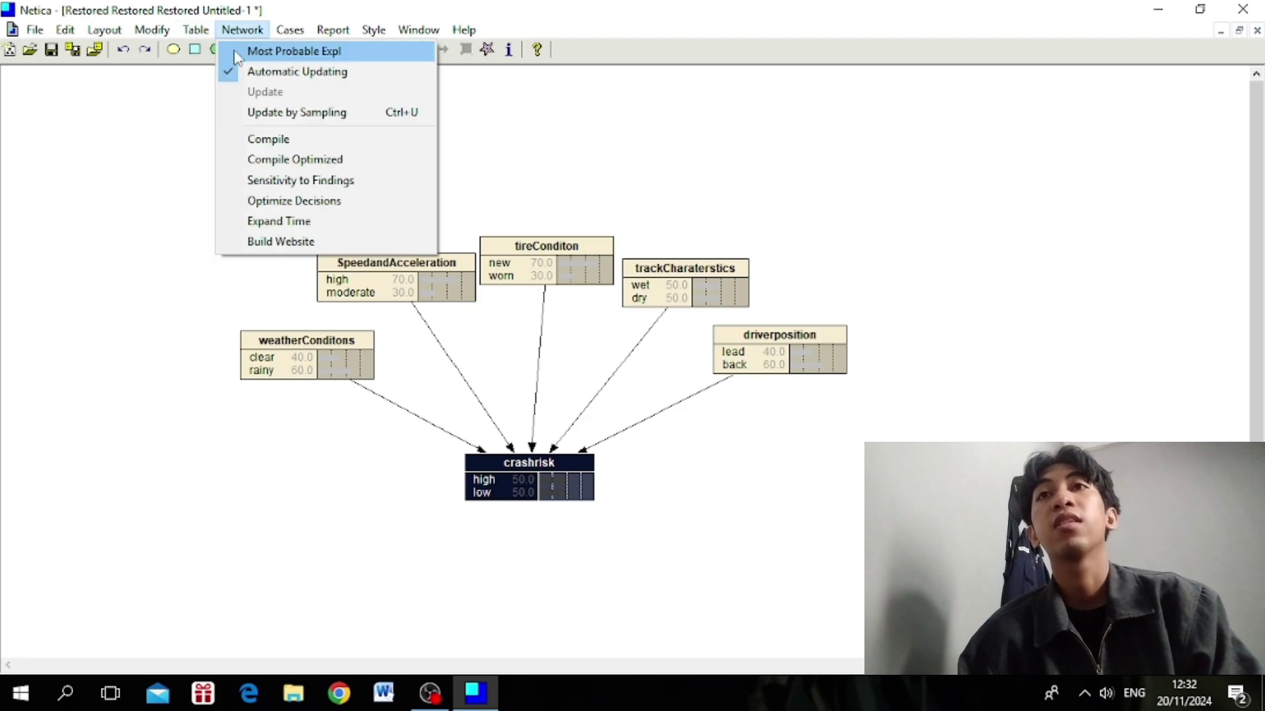
click(195, 30)
click(263, 70)
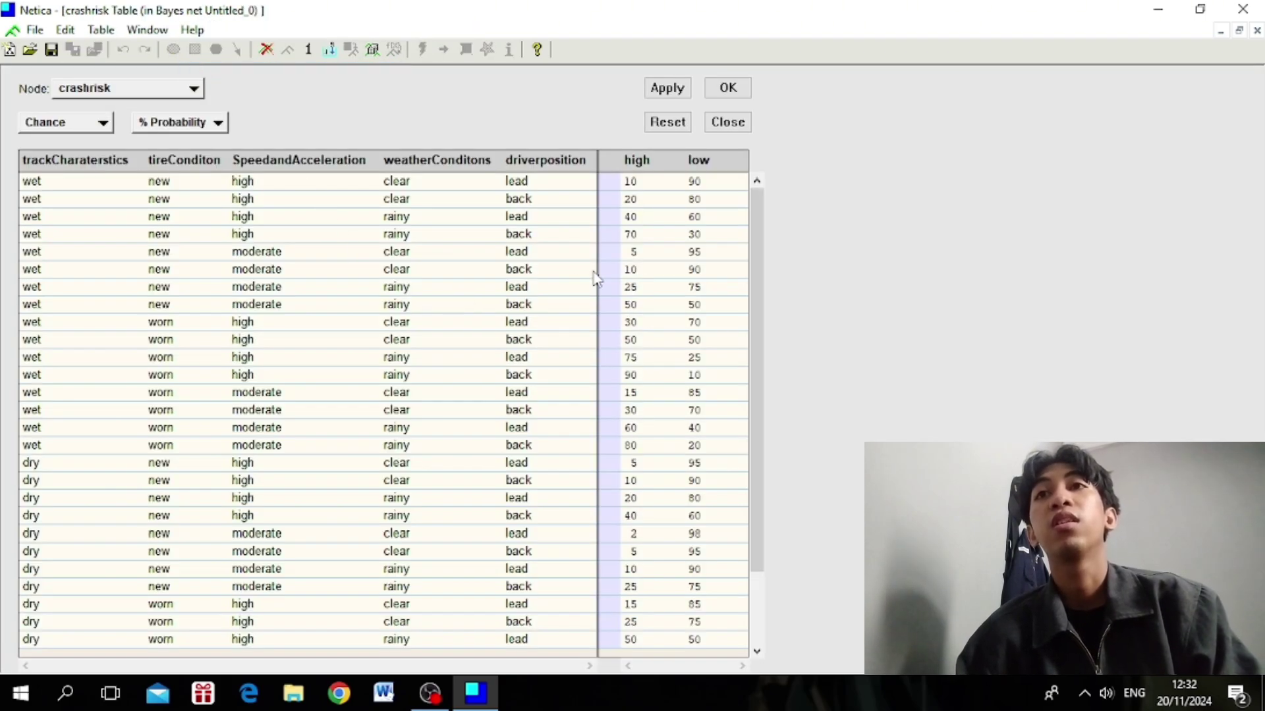
scroll(593, 276, down, 2)
scroll(592, 276, up, 2)
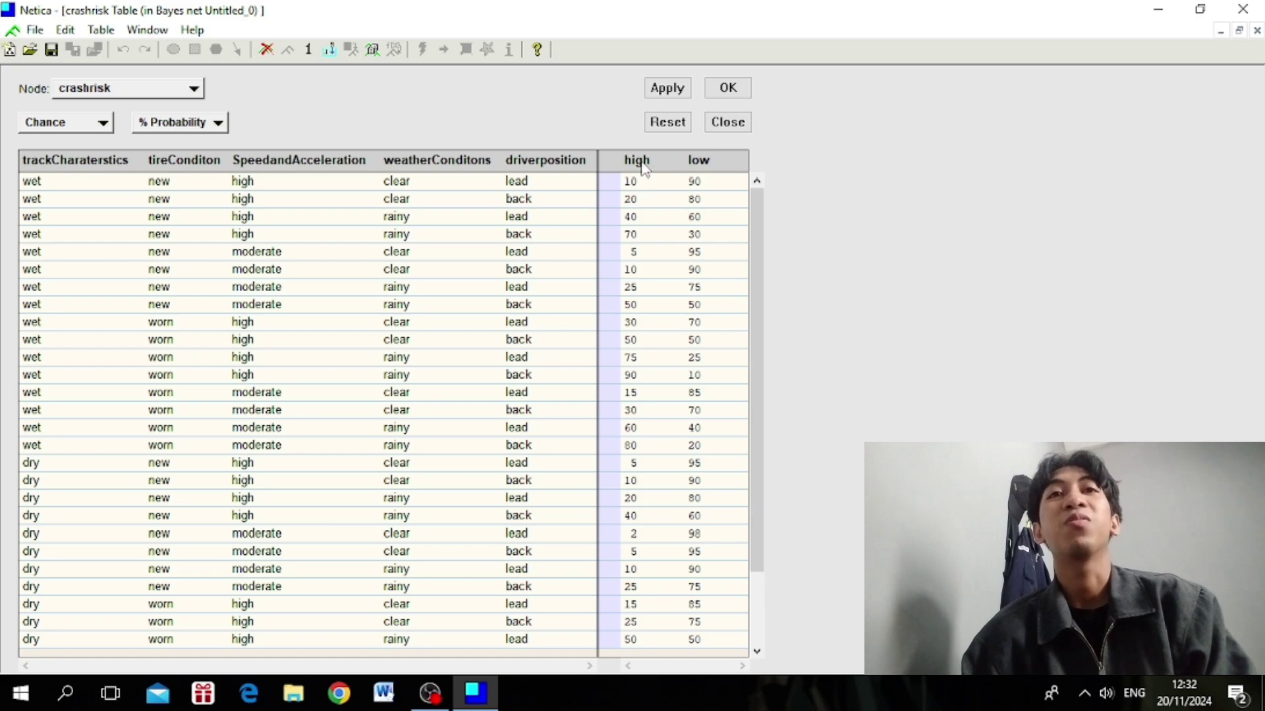
click(720, 88)
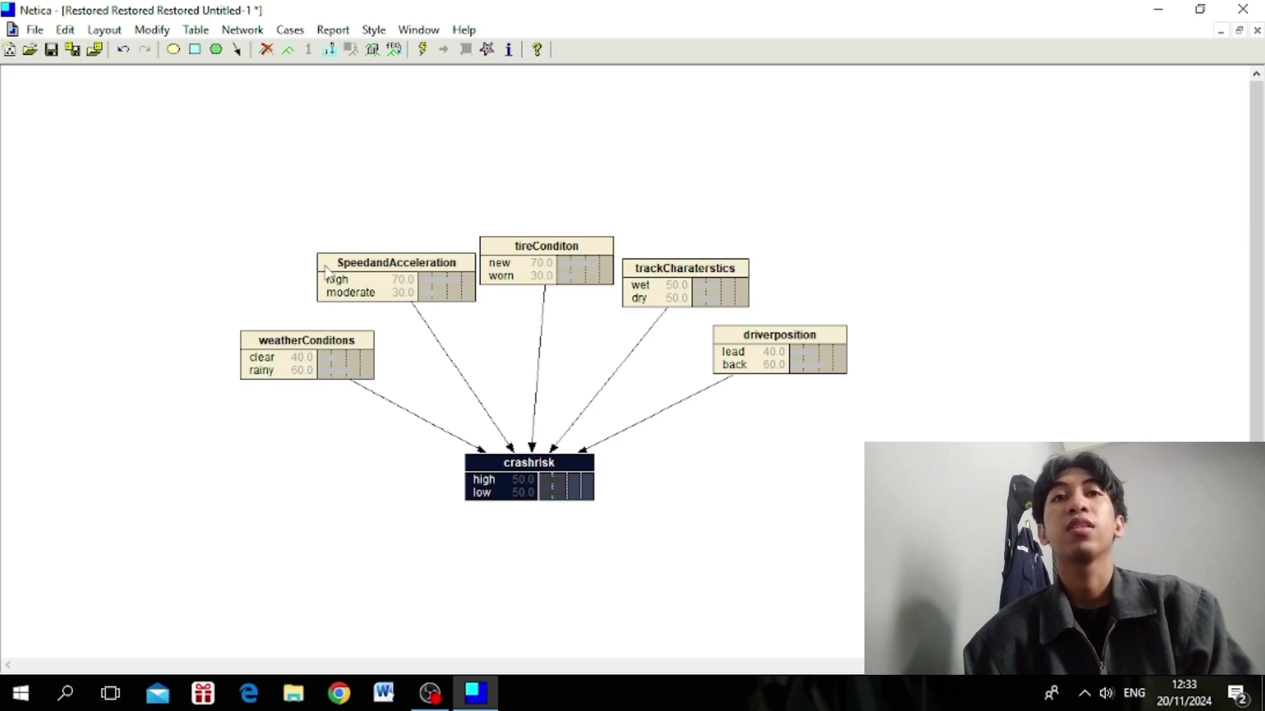
- Compile the network and enter findings of rainy for weatherConditons, wet for trackCharaterstics and worn for tireConditon
click(422, 49)
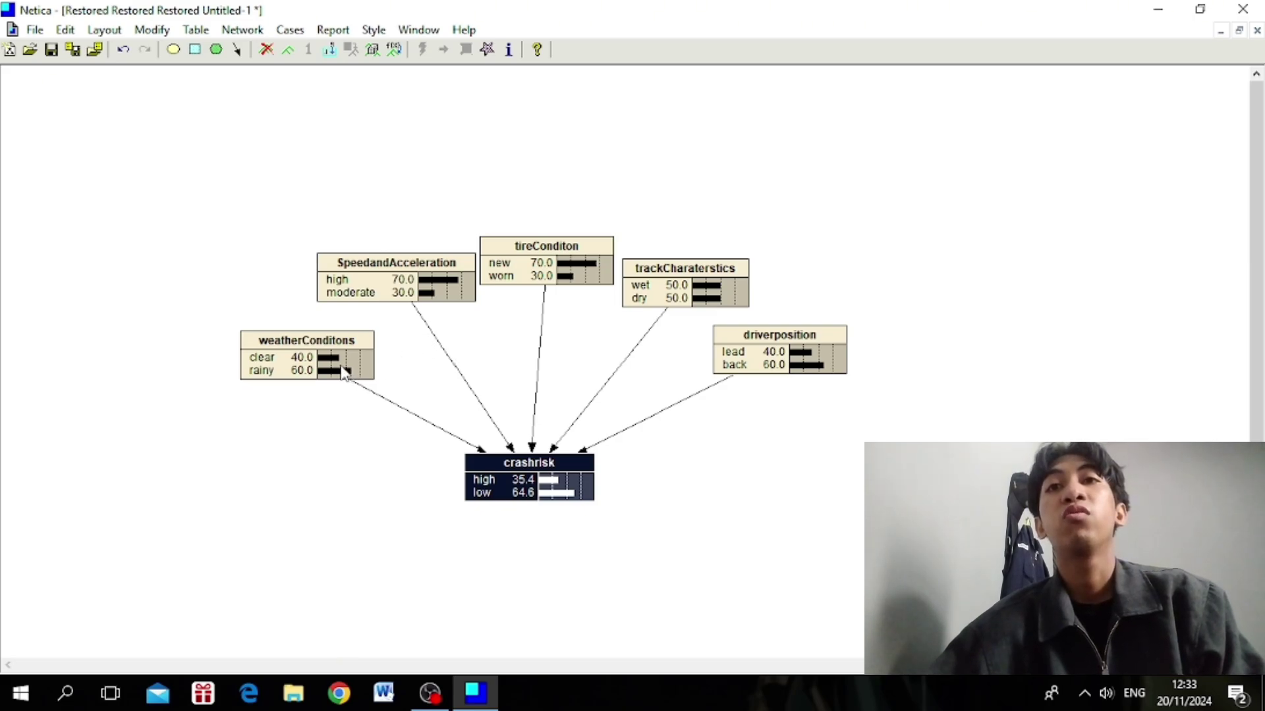
drag(341, 375, 385, 376)
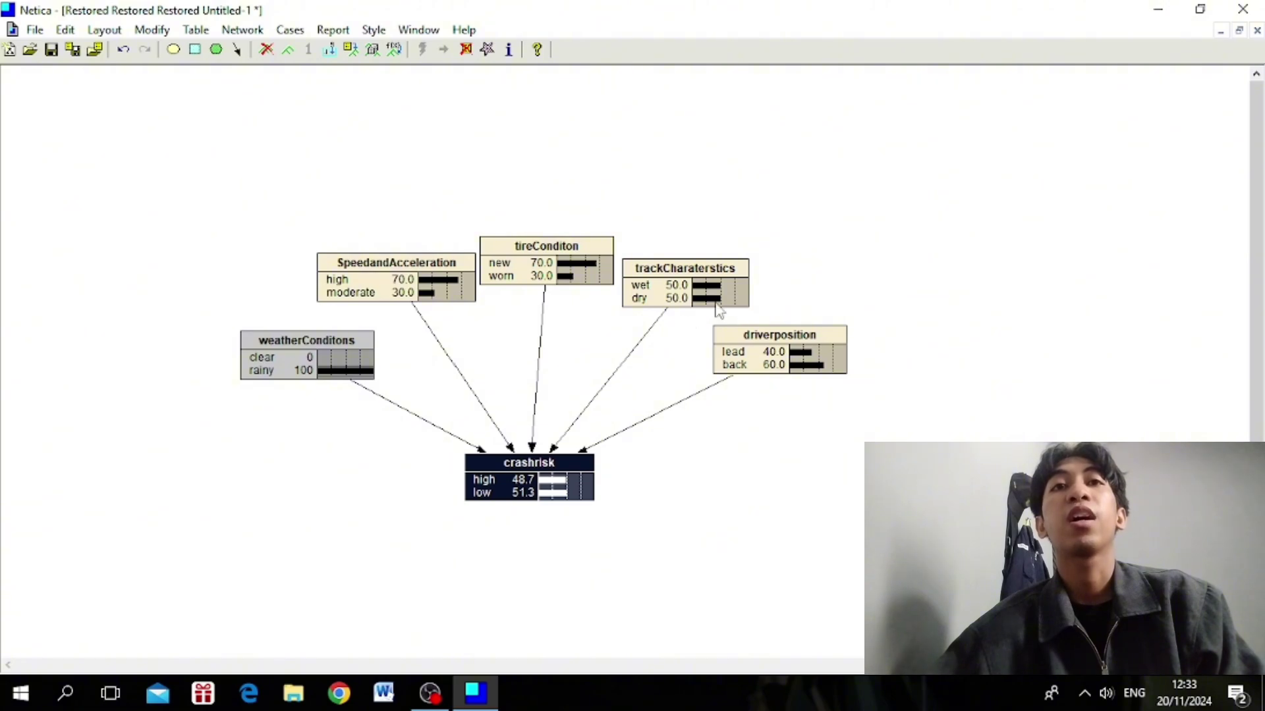
drag(696, 290, 764, 285)
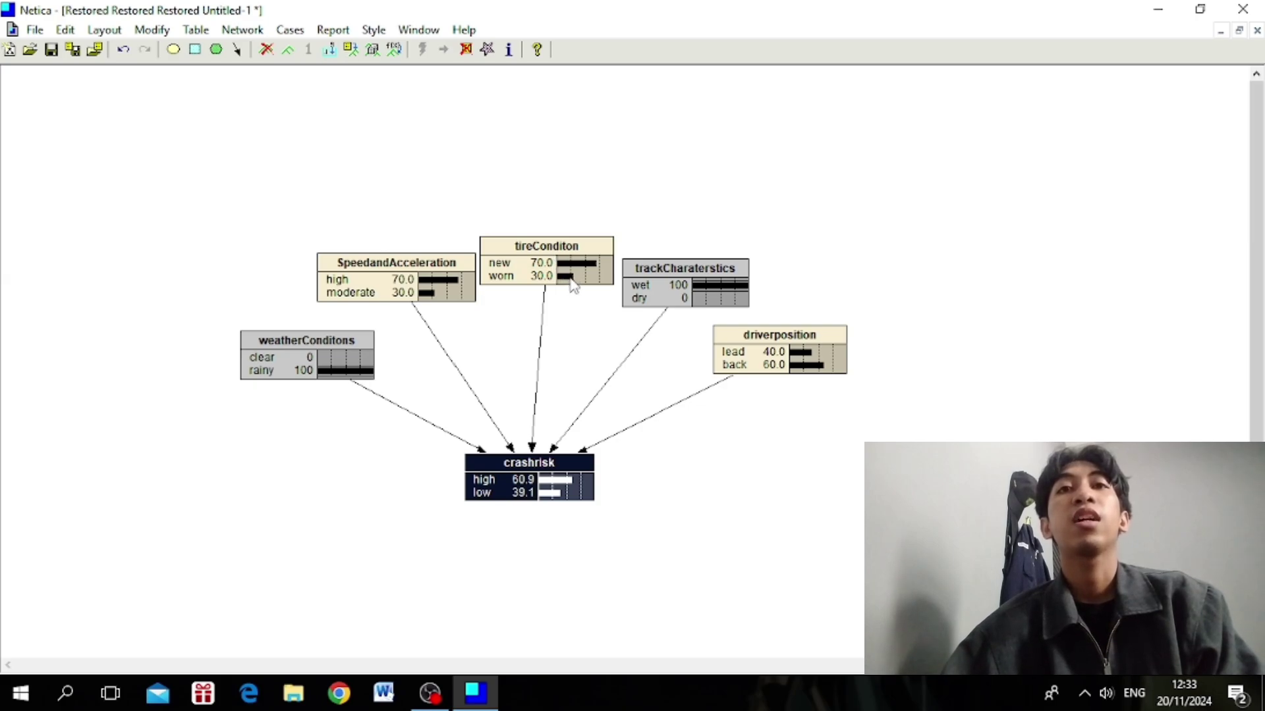
drag(571, 281, 627, 287)
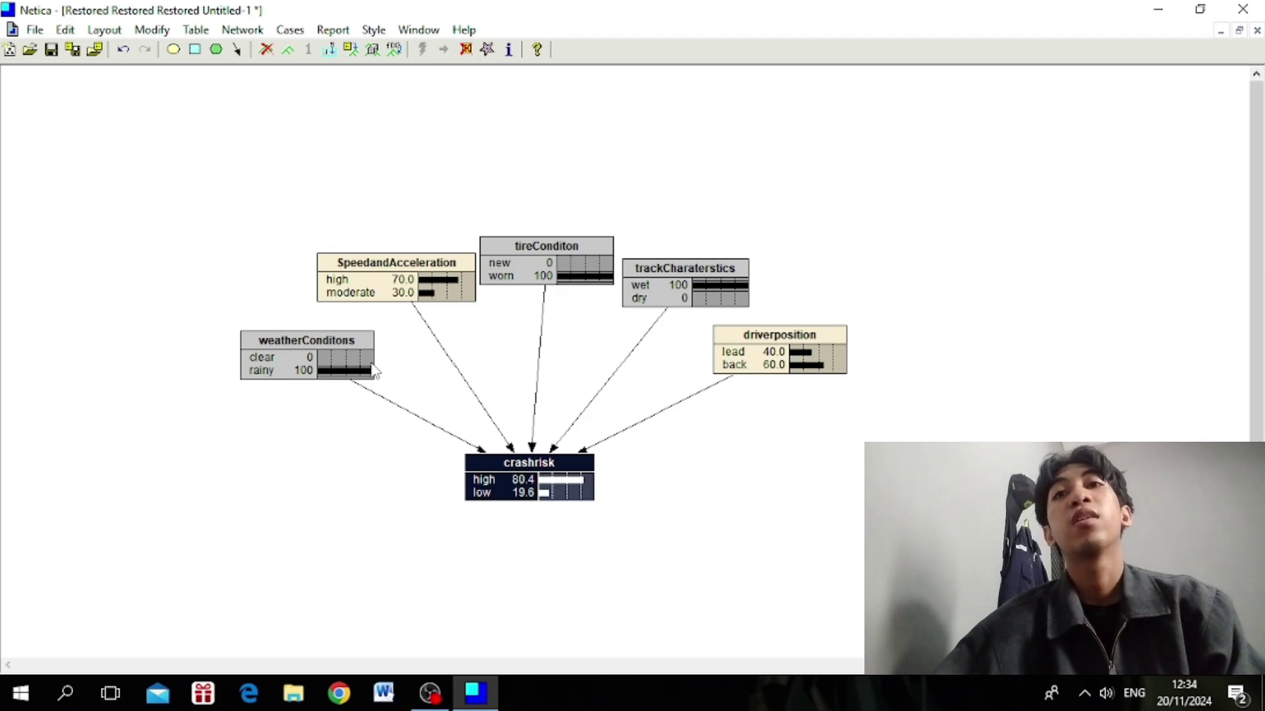
click(349, 371)
click(344, 371)
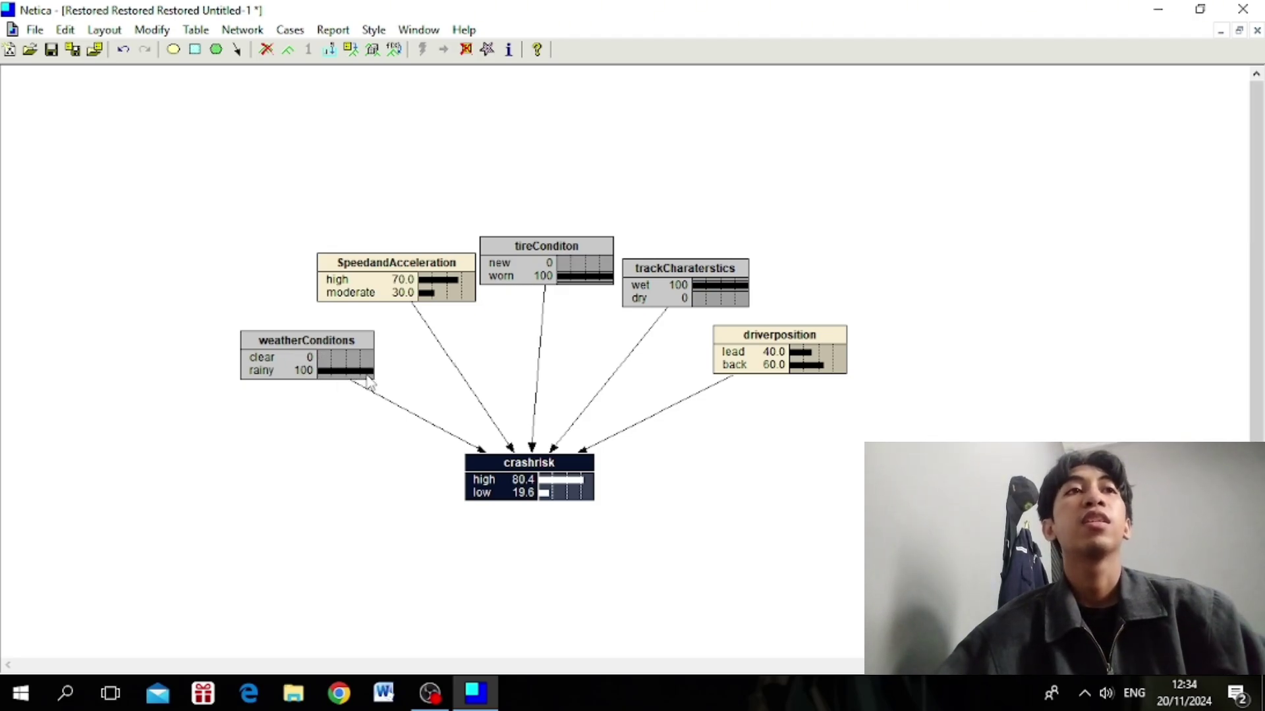